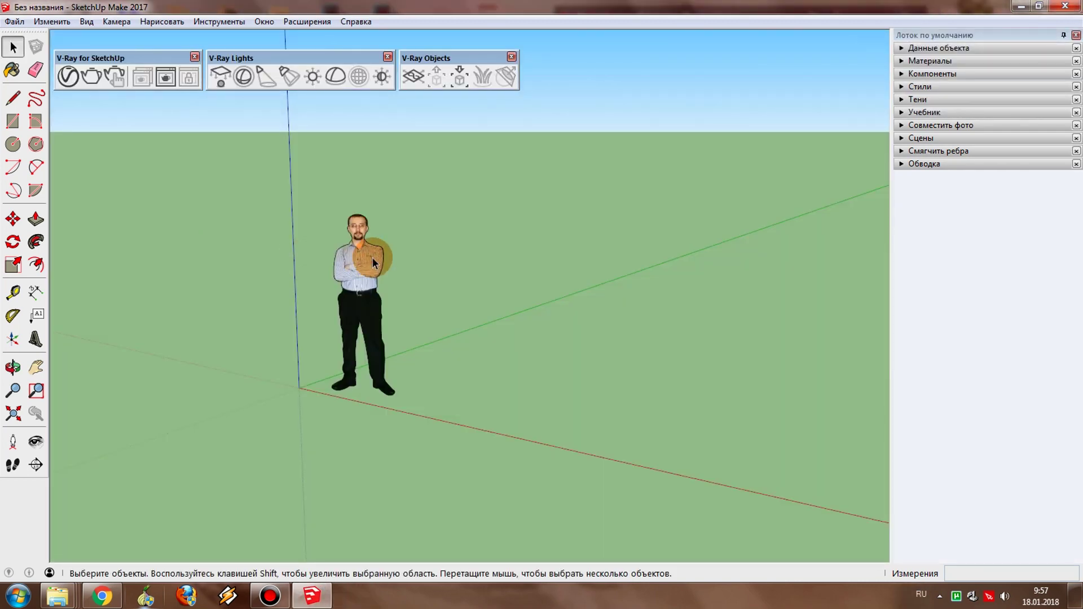
Select the human figure in the default scene.
left_click(372, 258)
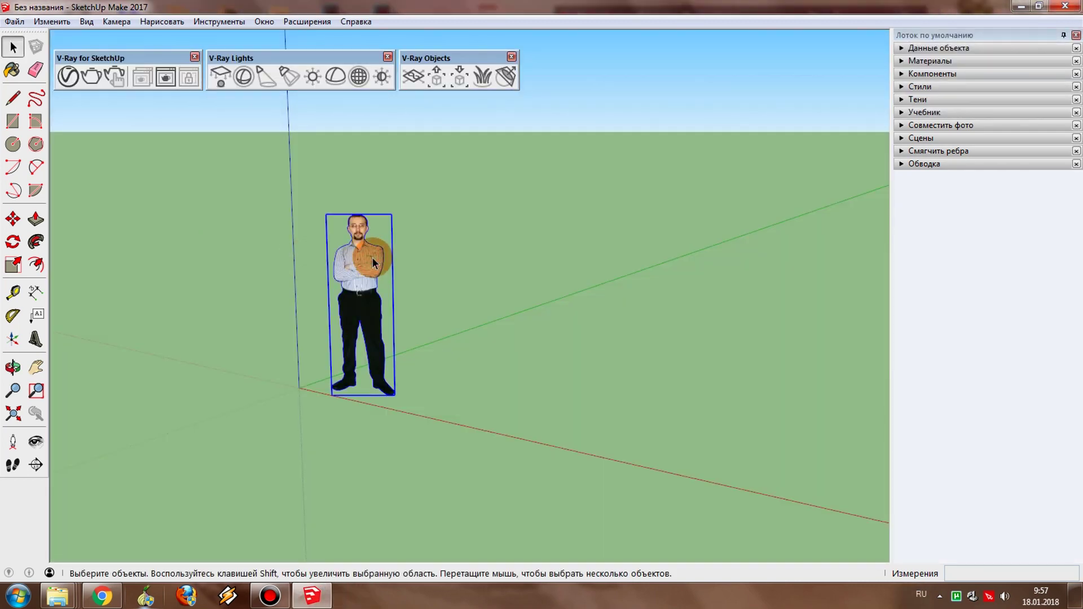
Dismiss the update notice, delete the figure, and open the recent cube model without saving (Нет).
left_click(244, 536)
key("Delete")
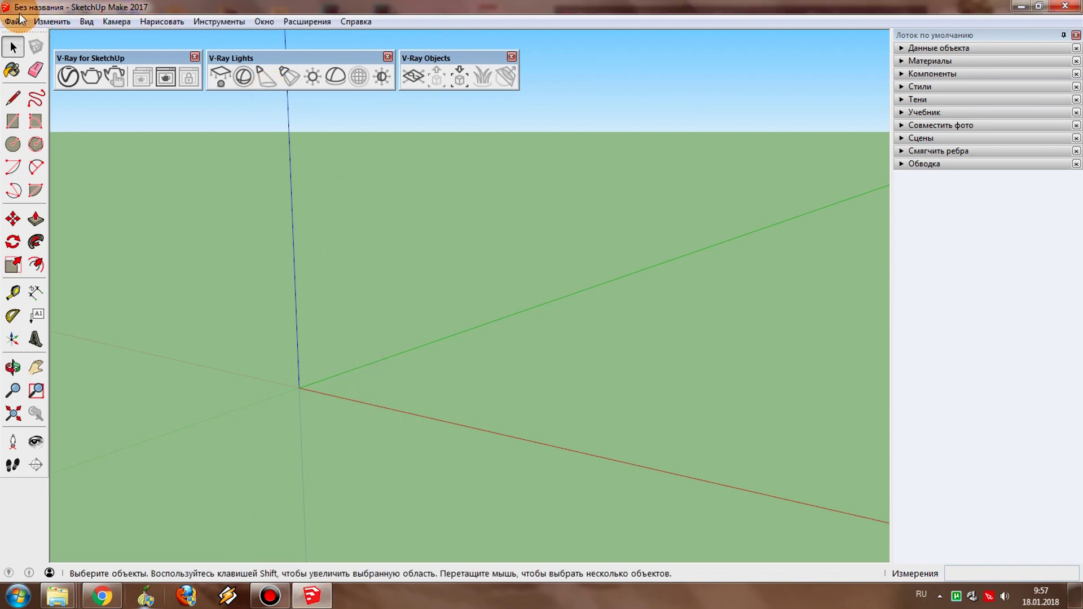
left_click(17, 21)
left_click(161, 303)
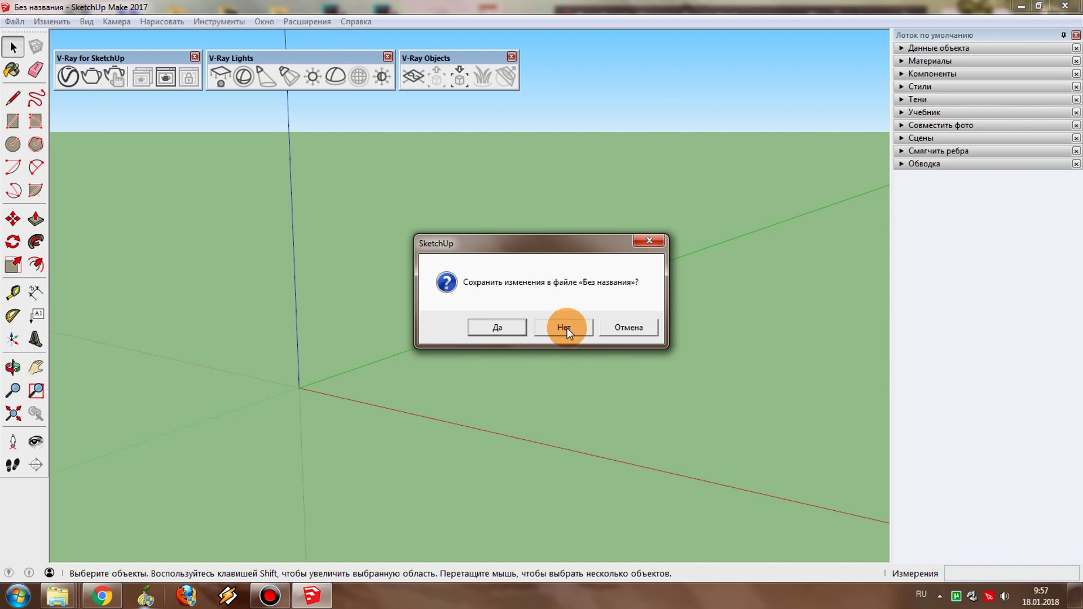
left_click(567, 327)
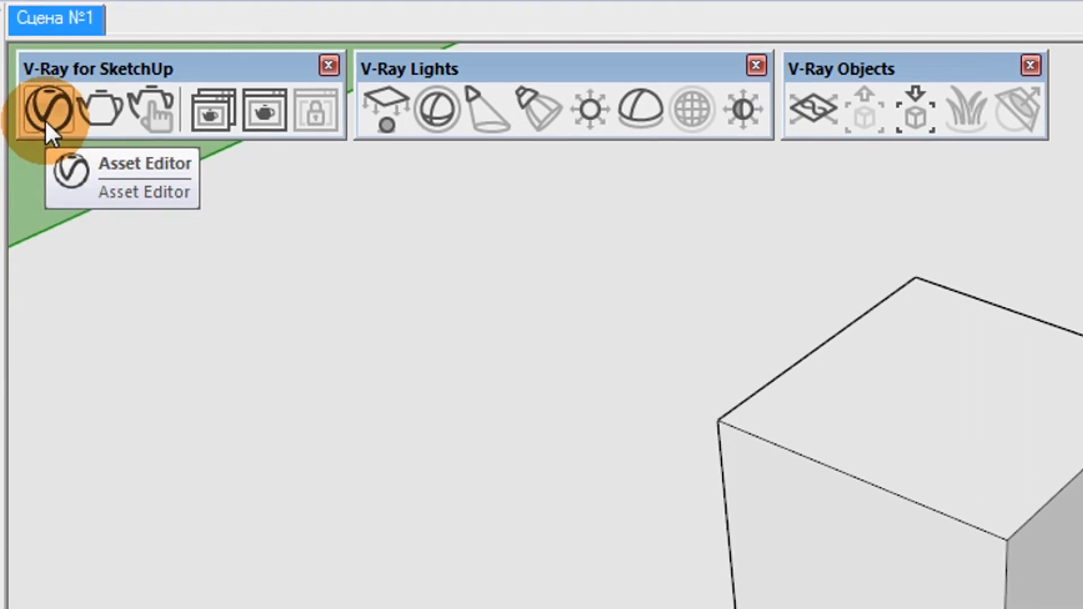
left_click(46, 121)
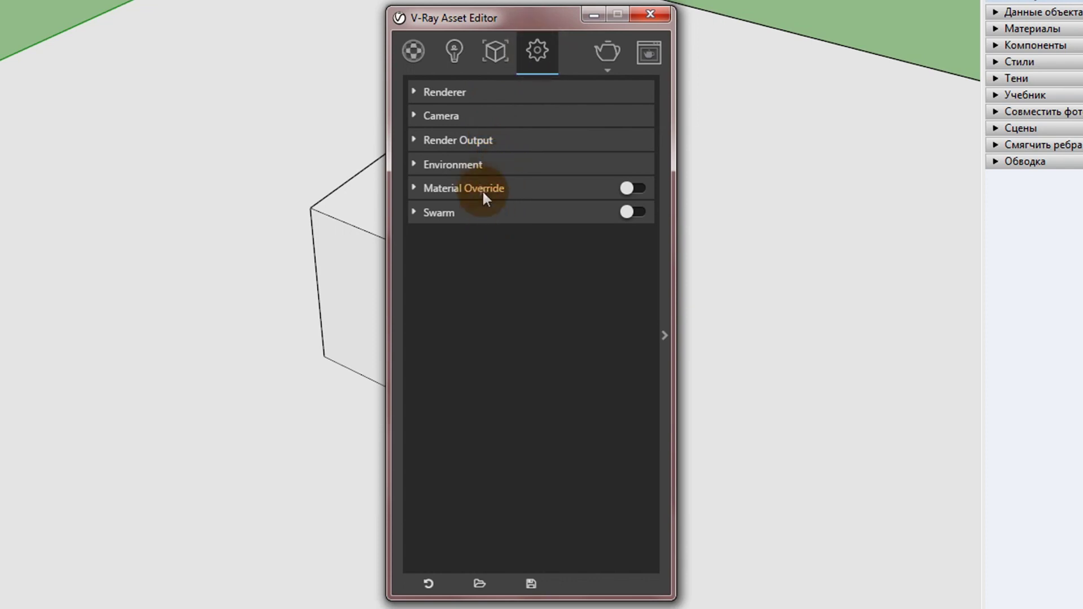
Expand Render Output in the V-Ray Settings, showing 800 × 450 at 16:9 Widescreen.
left_click(473, 148)
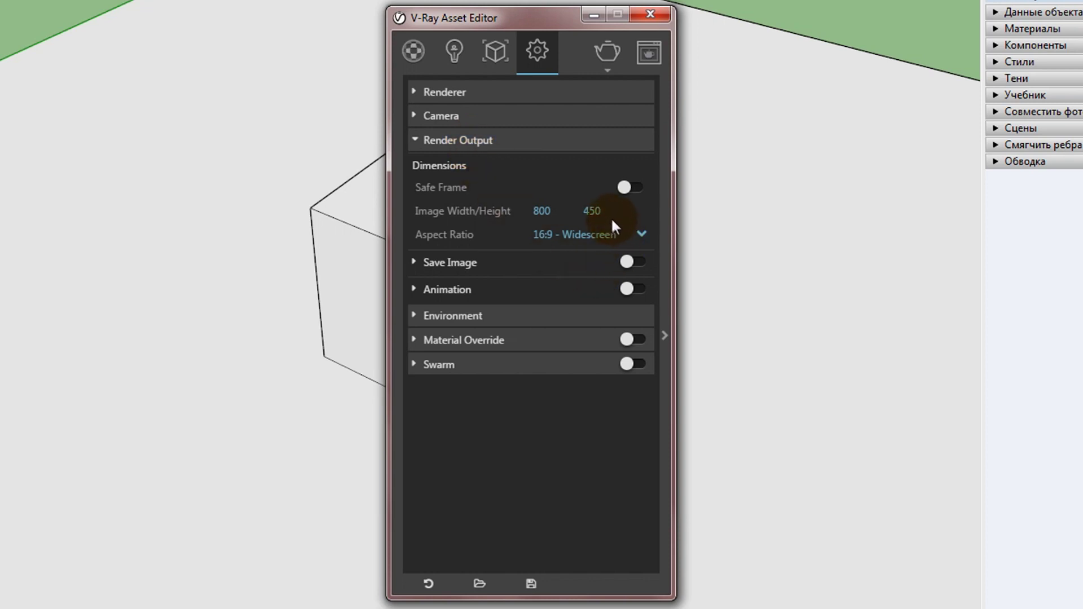
Set render output to 4:3 - Picture at 800 × 600 and turn Safe Frame on.
left_click(642, 234)
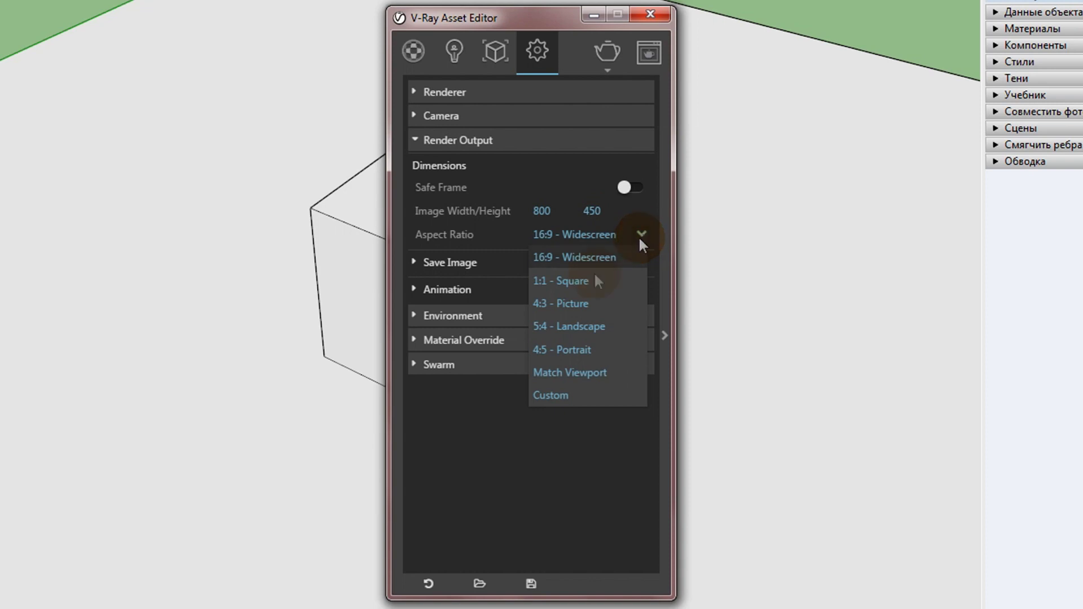
left_click(573, 303)
left_click_drag(615, 209, 583, 211)
type("00")
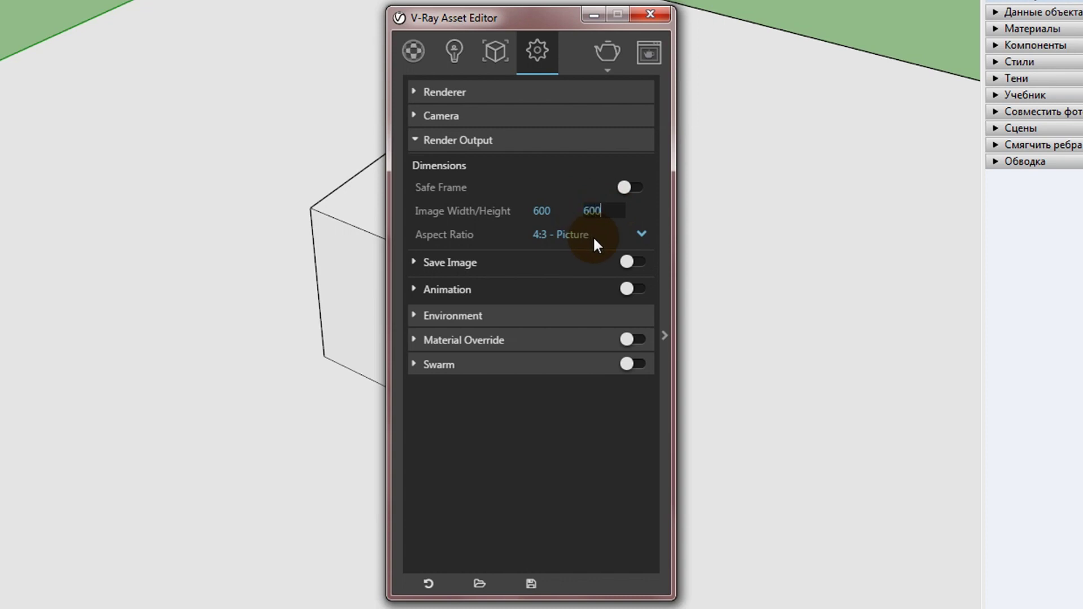
left_click(549, 212)
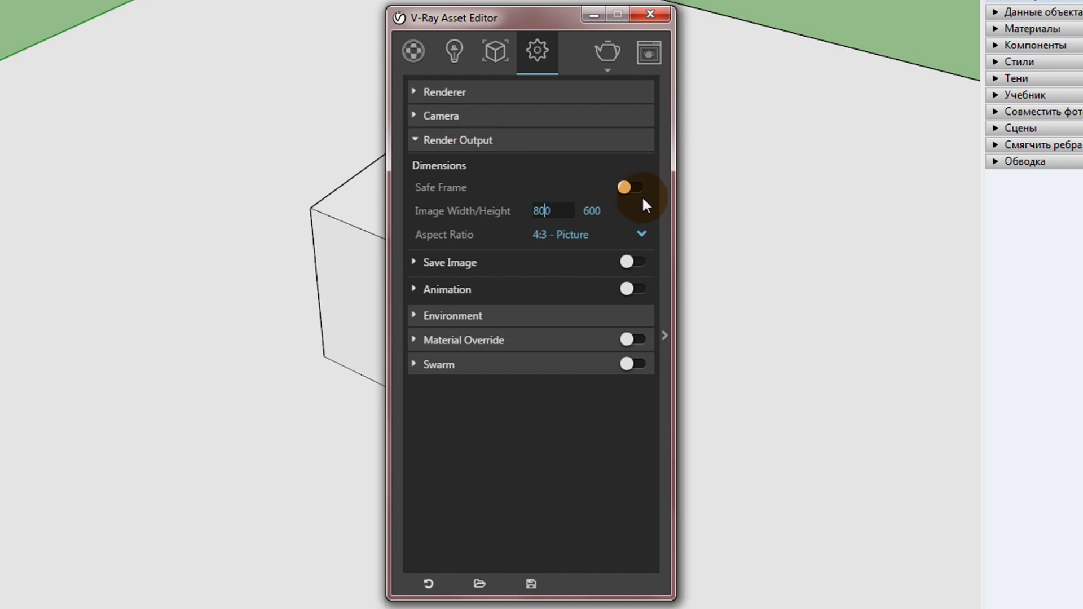
left_click(629, 188)
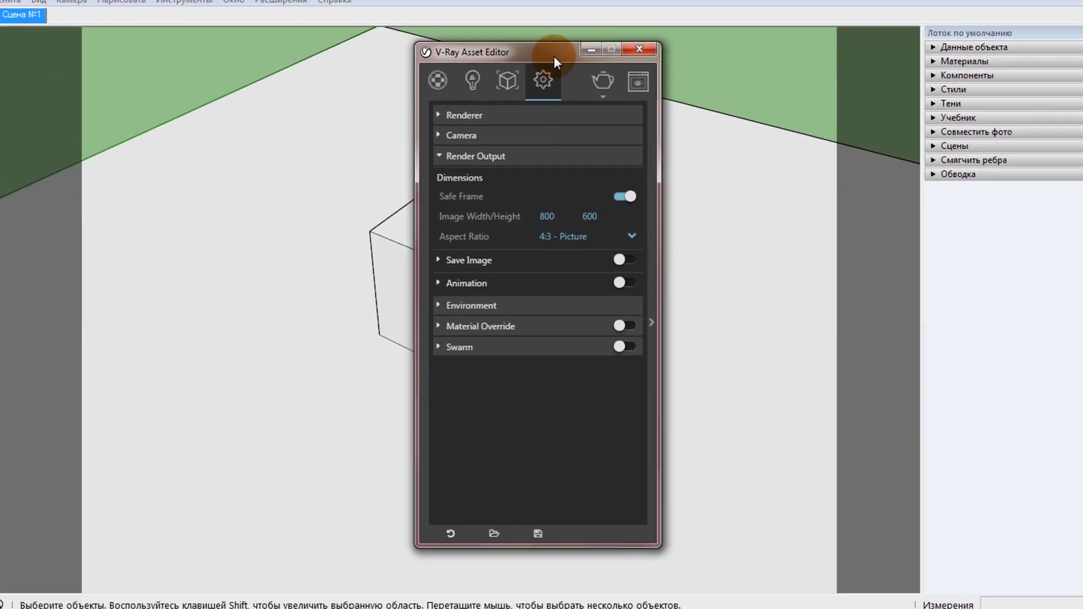
mouse_move(556, 73)
left_mouse_down()
mouse_move(743, 96)
mouse_move(930, 96)
mouse_move(730, 78)
left_mouse_up()
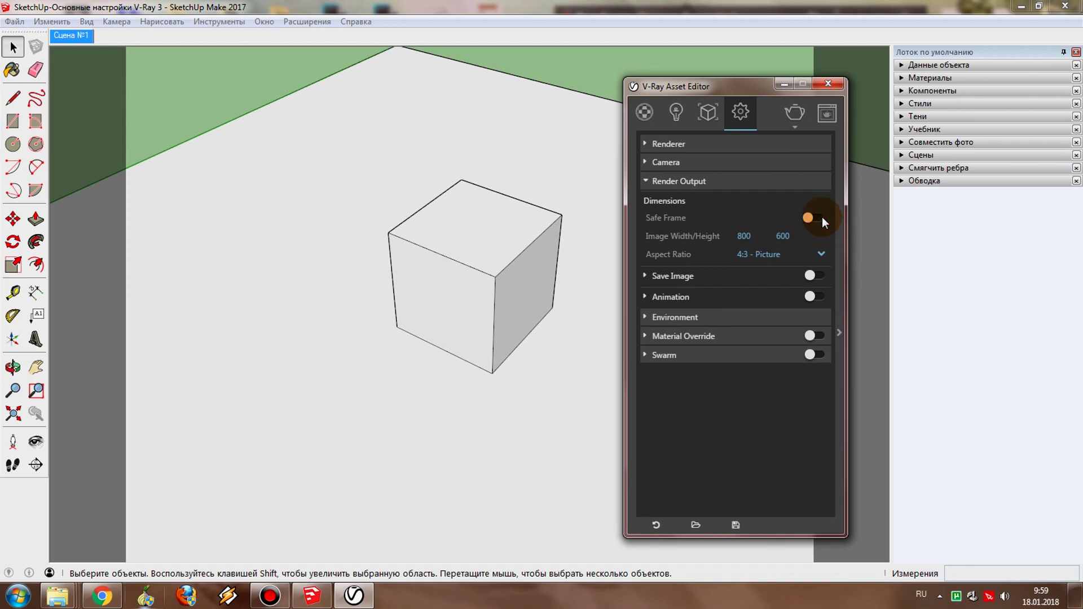
Switch Safe Frame off, collapse Render Output, and close the V-Ray Asset Editor.
left_click(818, 218)
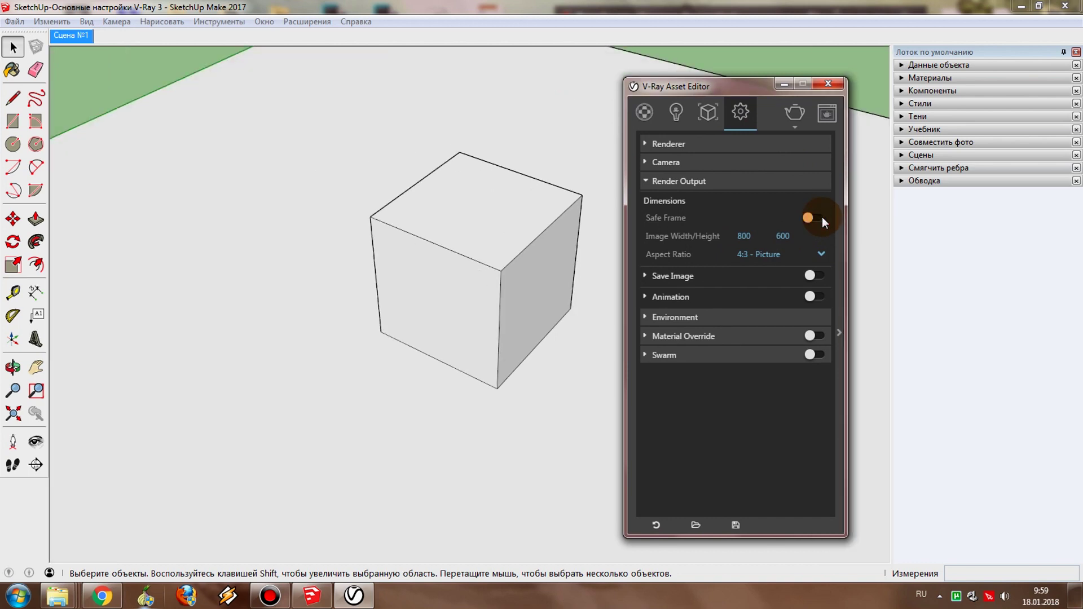
left_click(707, 182)
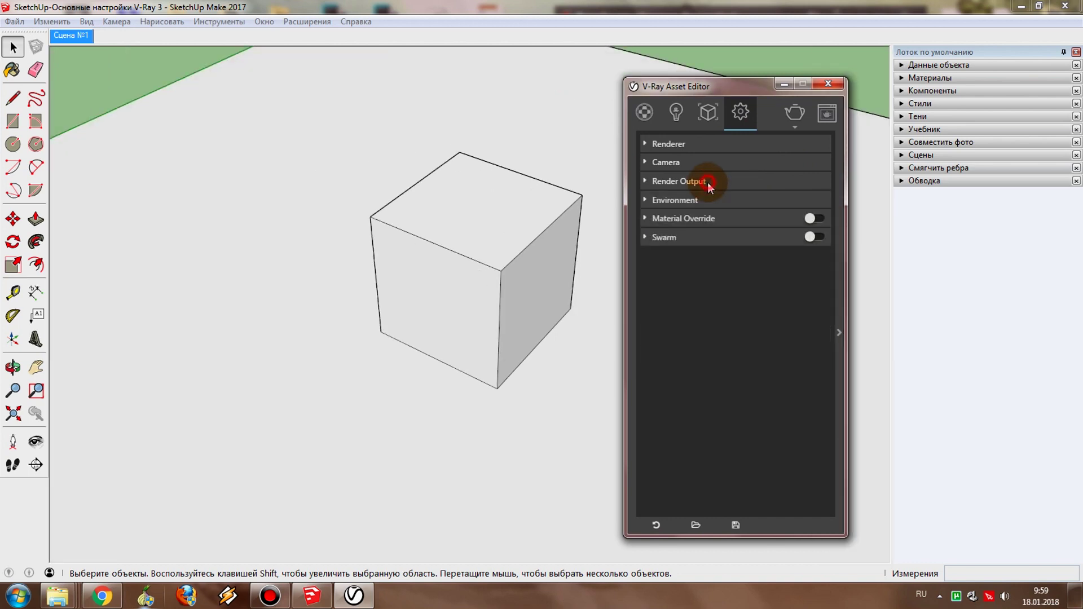
left_click(830, 86)
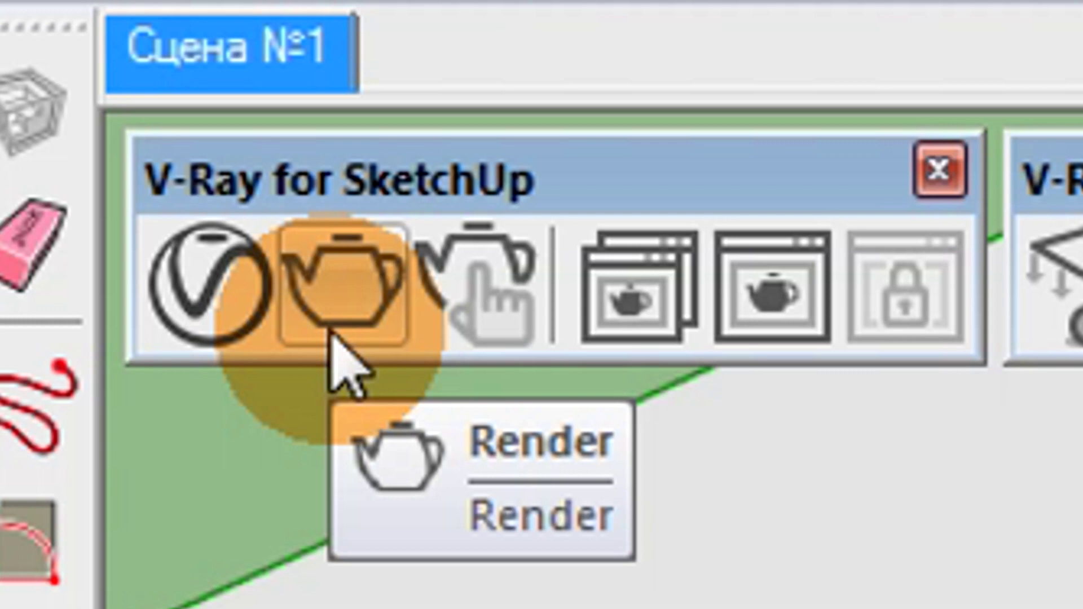
Render the cube with V-Ray and place the frame buffer beside the Progress Window.
left_click(331, 337)
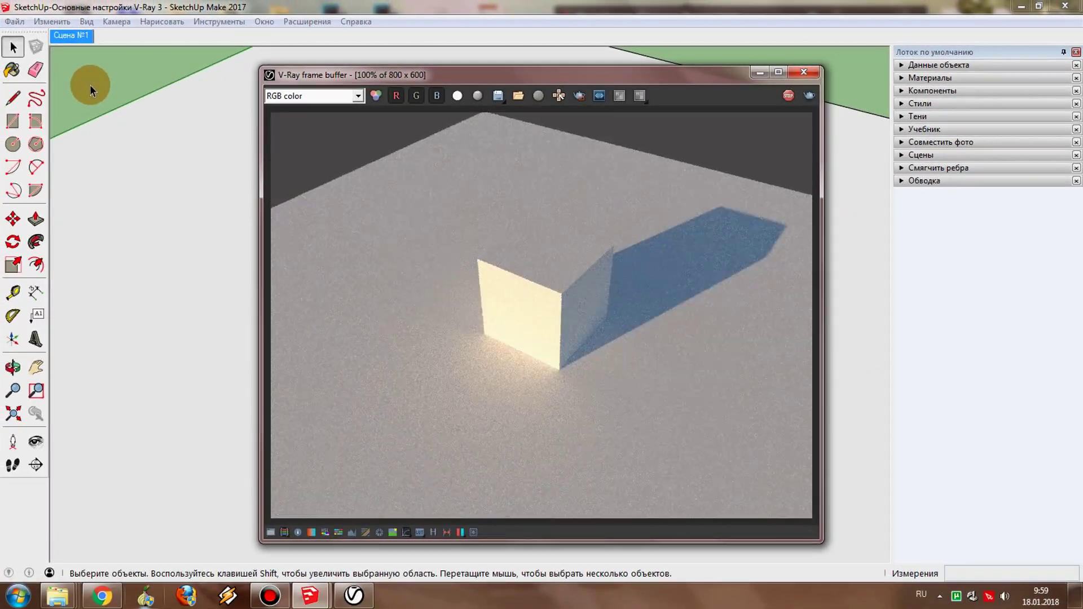
left_click_drag(350, 74, 397, 72)
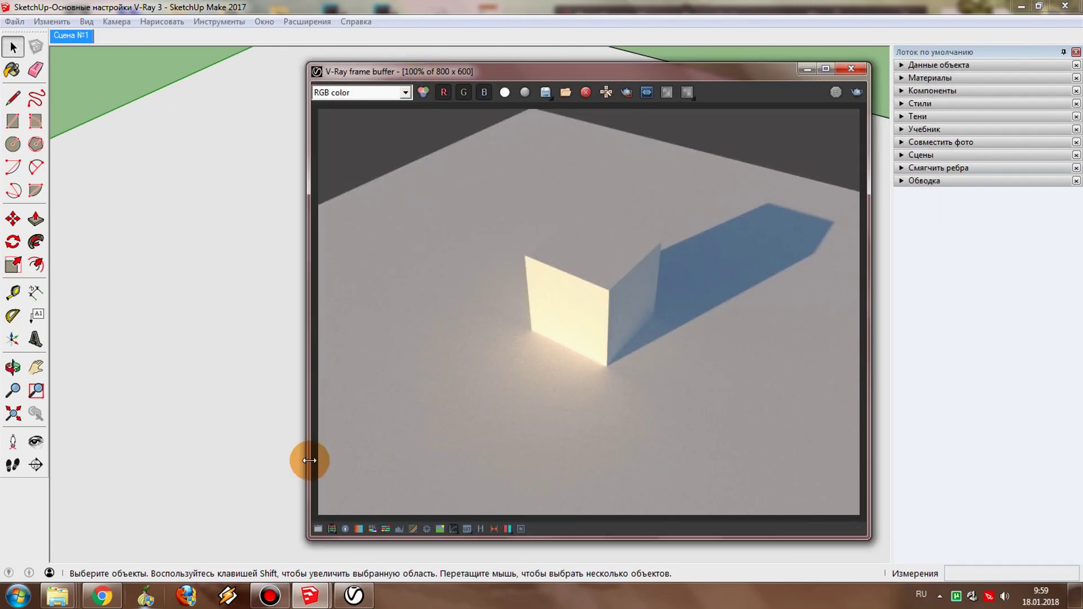
left_click(338, 519)
left_click_drag(564, 71, 787, 76)
mouse_move(474, 167)
left_mouse_down()
mouse_move(306, 236)
mouse_move(83, 284)
left_mouse_up()
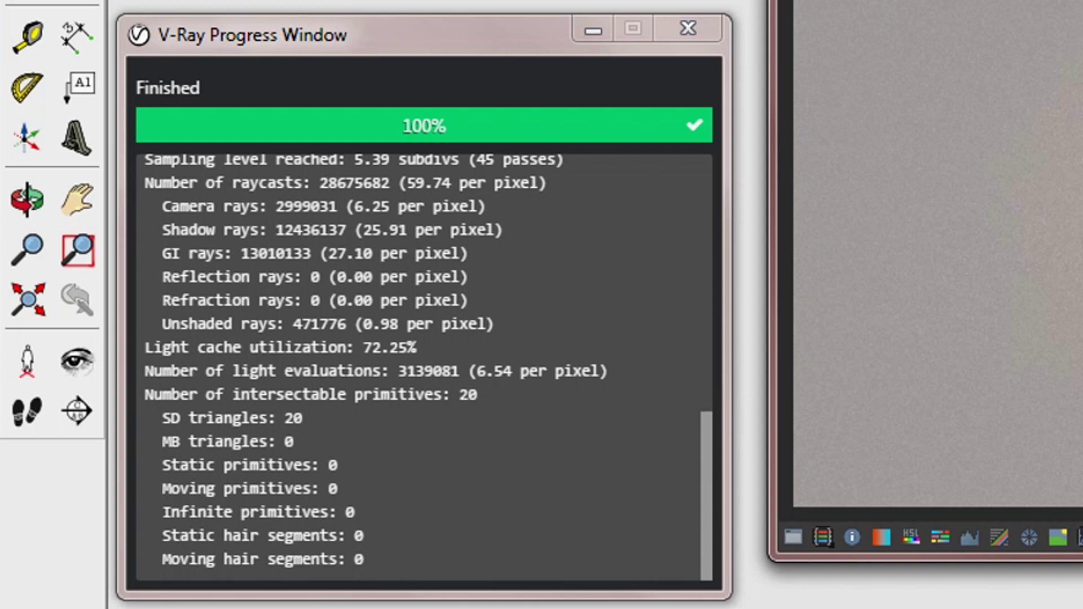
left_click(440, 45)
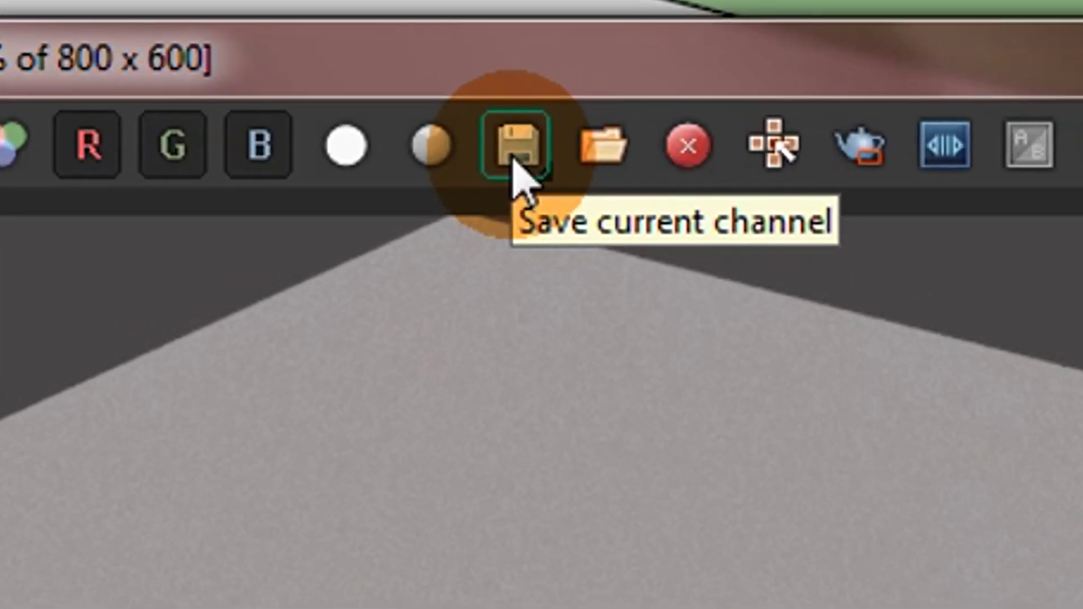
left_click(515, 164)
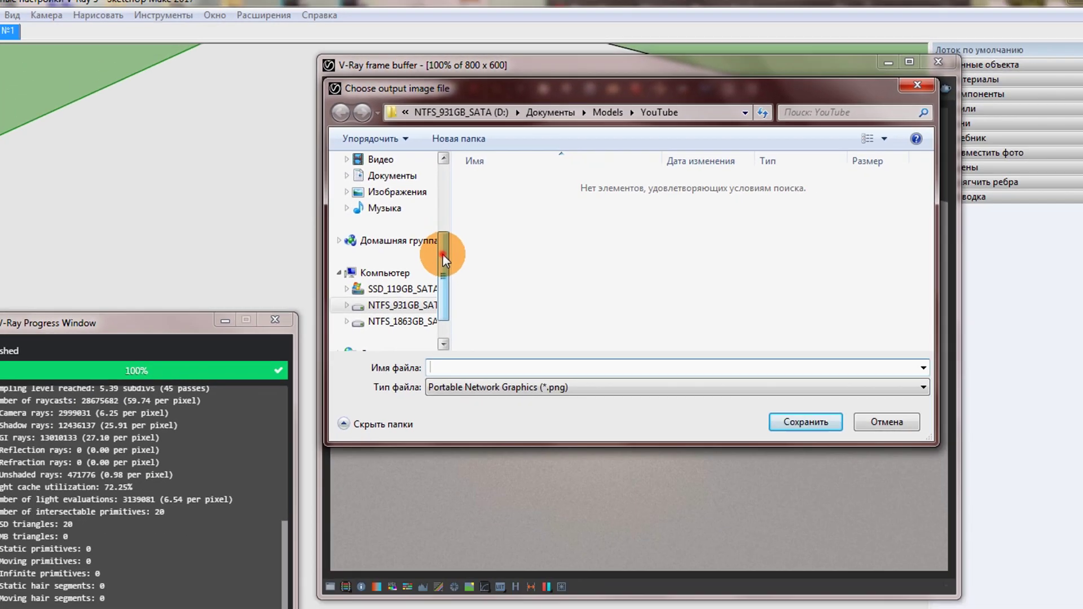
left_click_drag(463, 242, 464, 146)
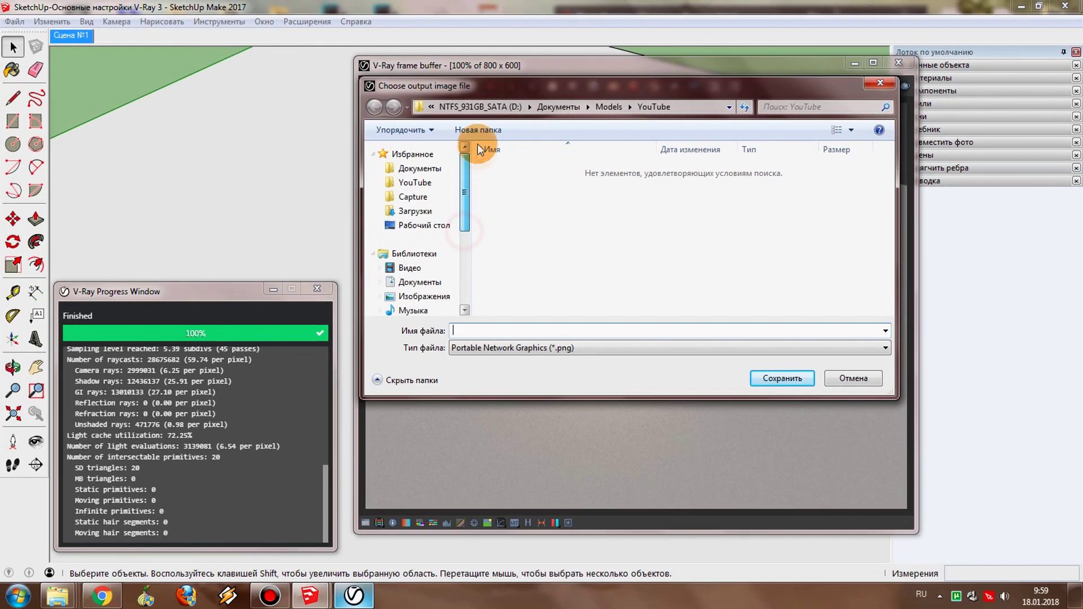
left_click(412, 225)
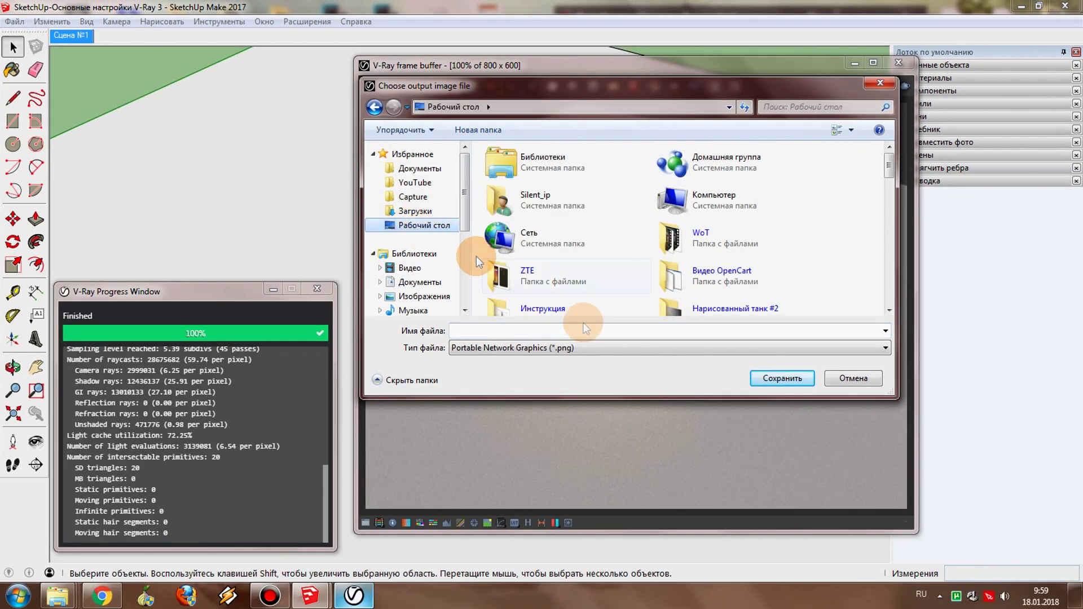
left_click(619, 332)
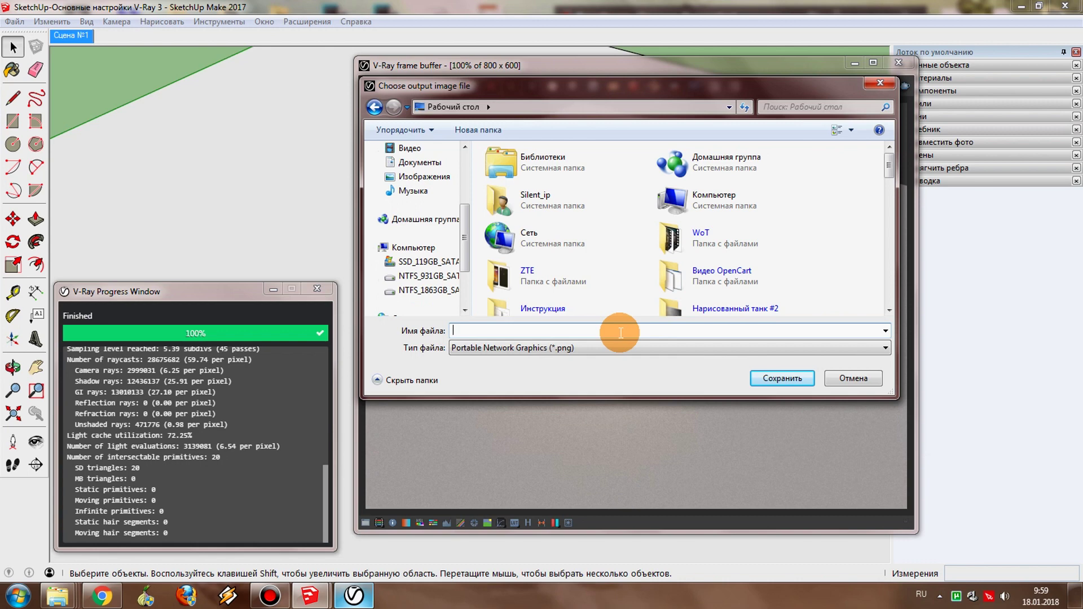
type("5445")
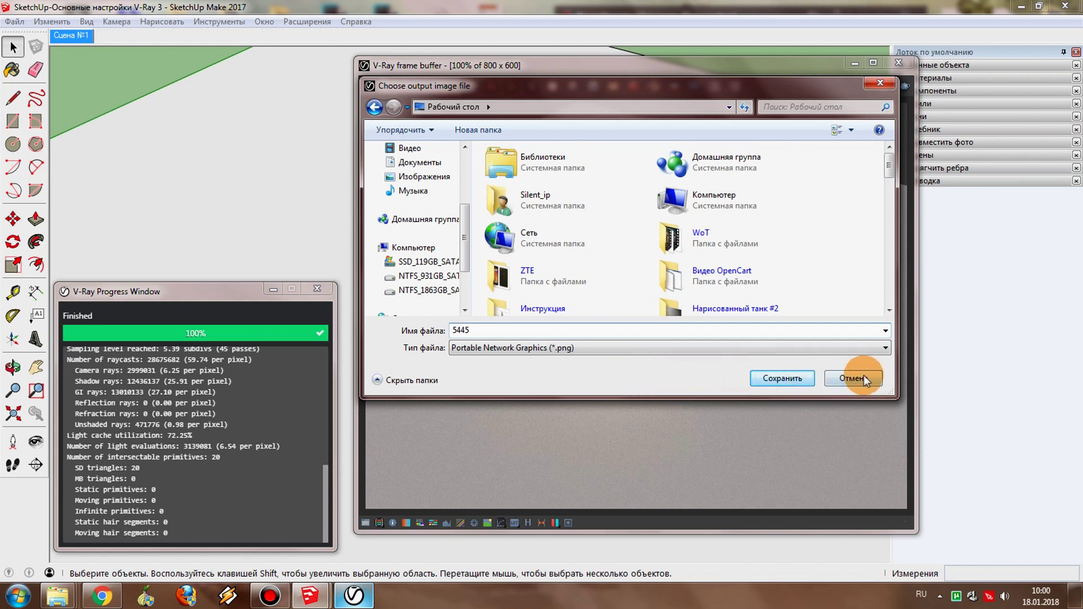
left_click(849, 378)
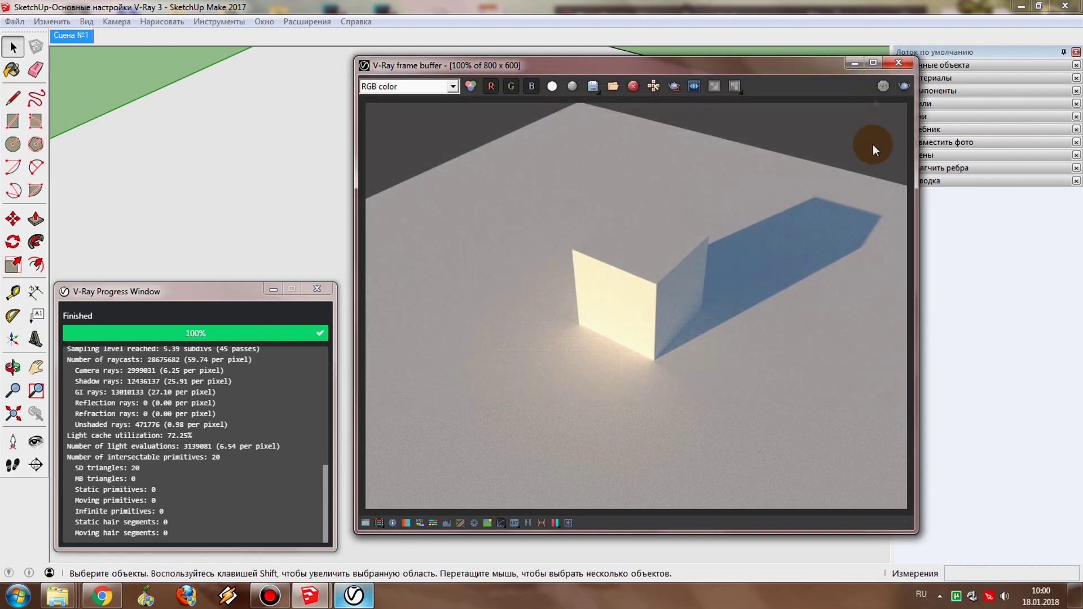
left_click(909, 61)
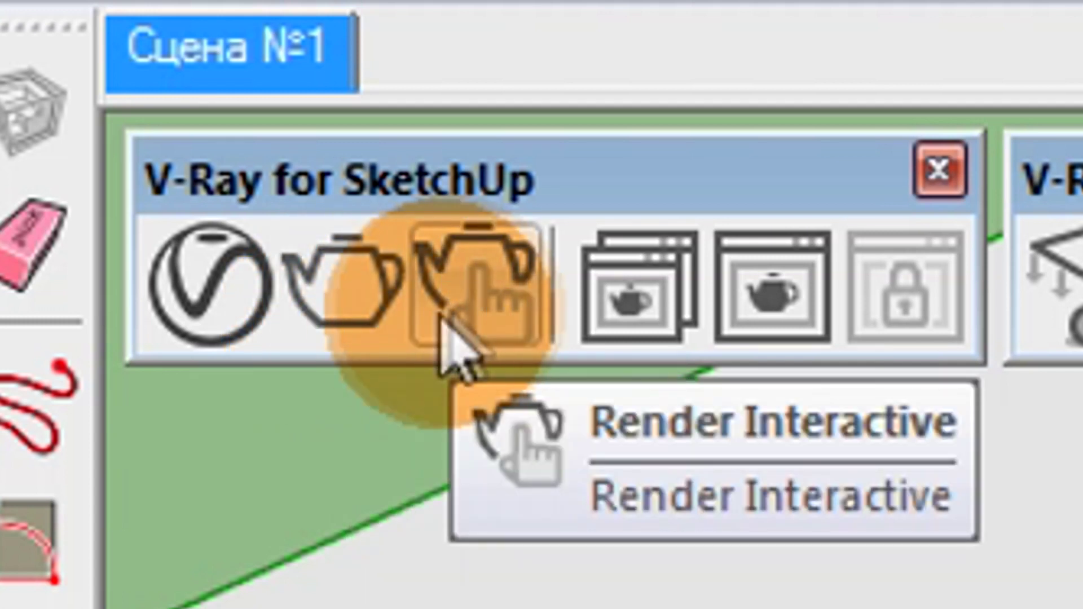
Re-render the cube with V-Ray, orbit the view, then close the frame buffer.
left_click(355, 302)
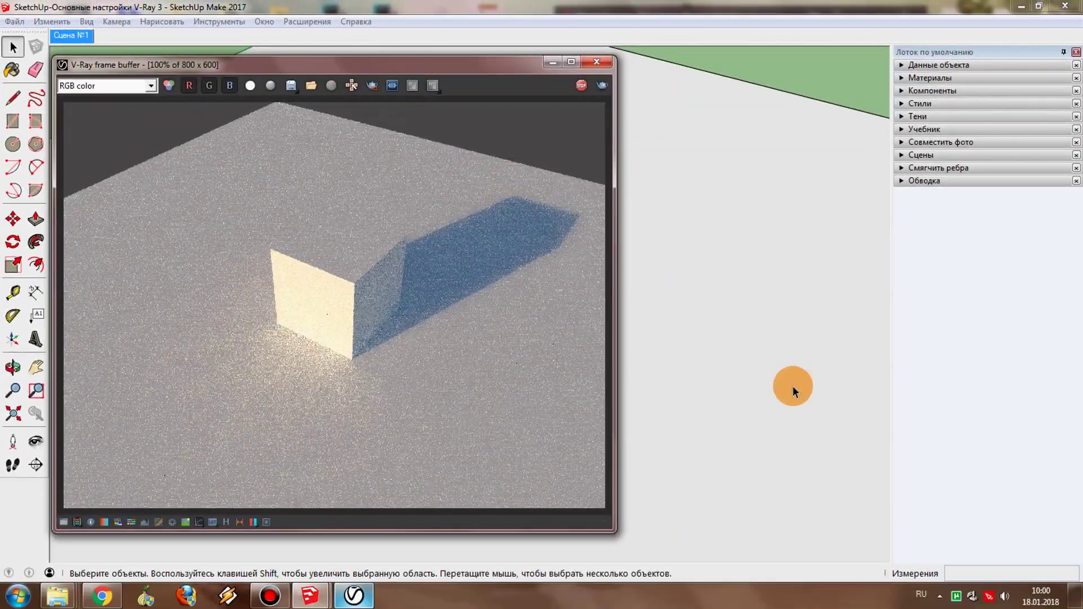
mouse_move(793, 387)
middle_mouse_down()
mouse_move(648, 316)
mouse_move(705, 316)
middle_mouse_up()
scroll(759, 325, "down", 2)
scroll(761, 340, "down", 2)
mouse_move(760, 340)
middle_mouse_down()
mouse_move(598, 388)
mouse_move(675, 387)
mouse_move(696, 455)
mouse_move(733, 357)
middle_mouse_up()
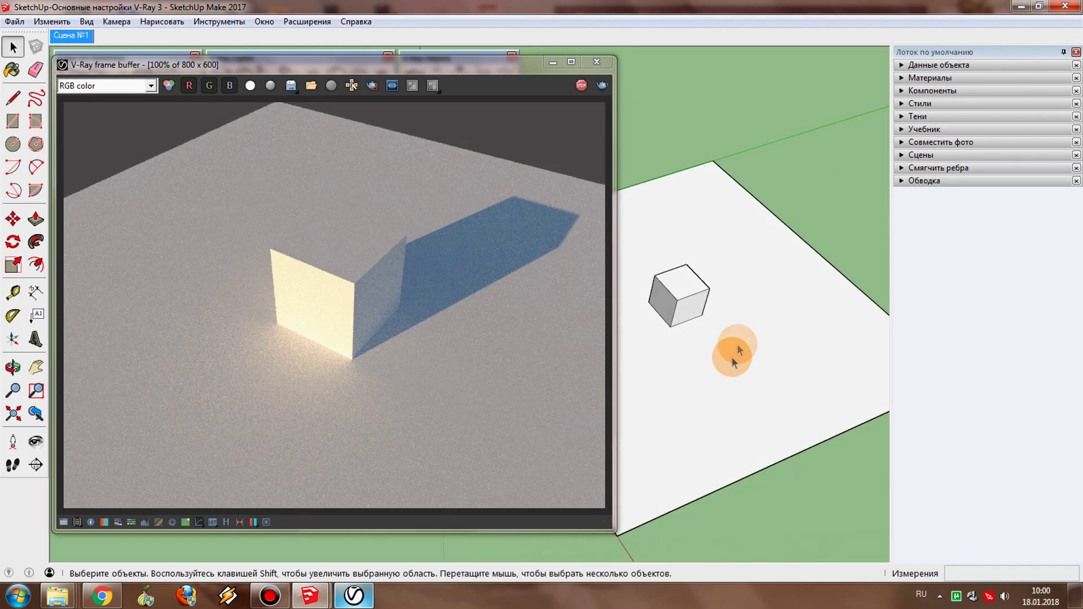
scroll(700, 318, "up", 2)
mouse_move(700, 318)
middle_mouse_down()
mouse_move(664, 309)
mouse_move(779, 299)
middle_mouse_up()
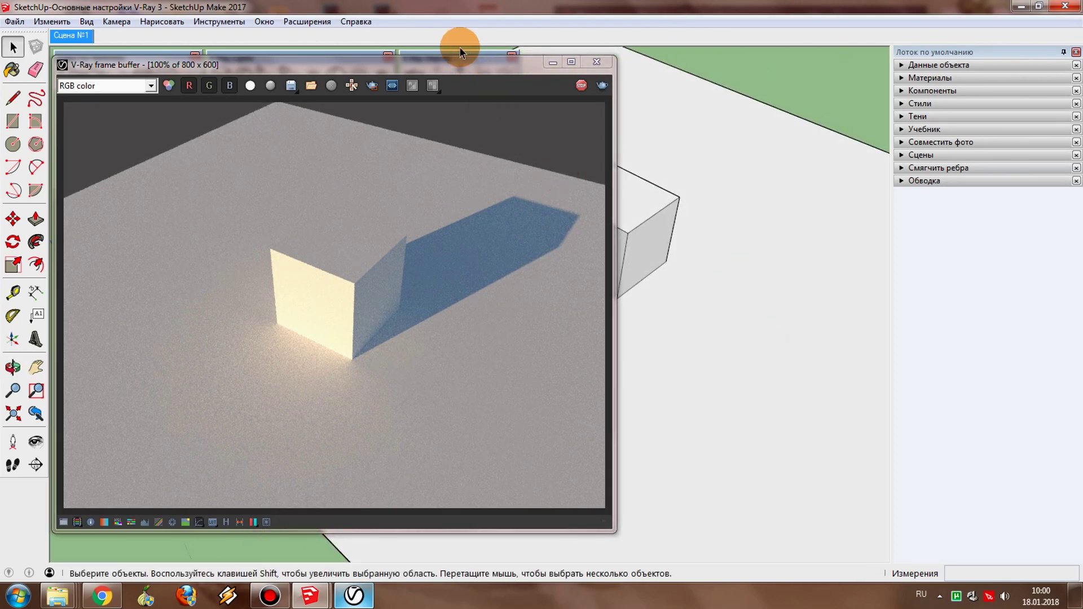
left_click_drag(456, 66, 469, 90)
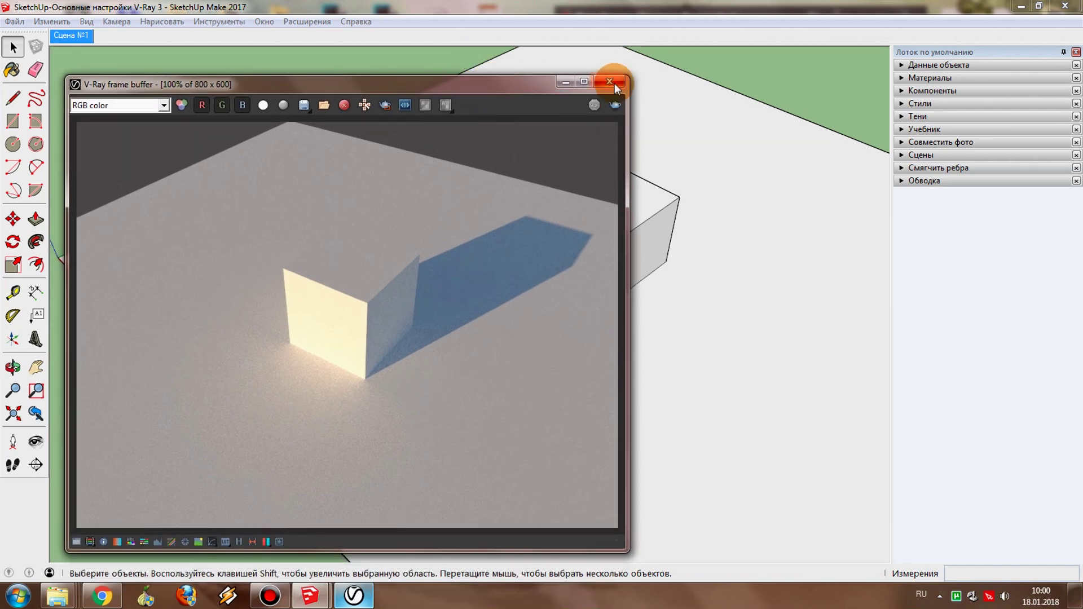
left_click(614, 84)
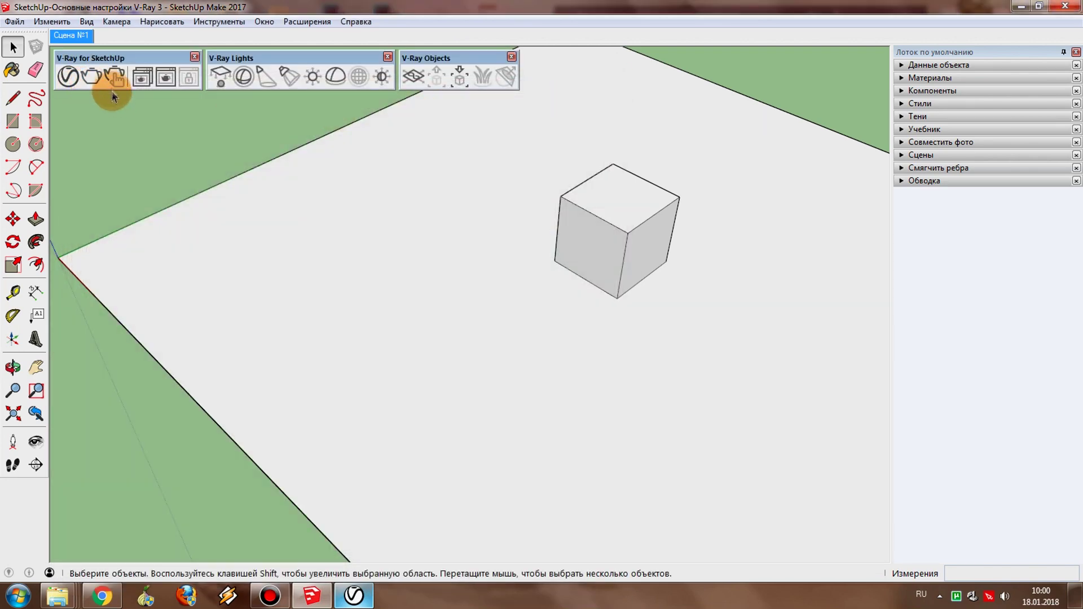
From the Сцена №1 camera, start an interactive V-Ray render and orbit the view.
left_click(71, 36)
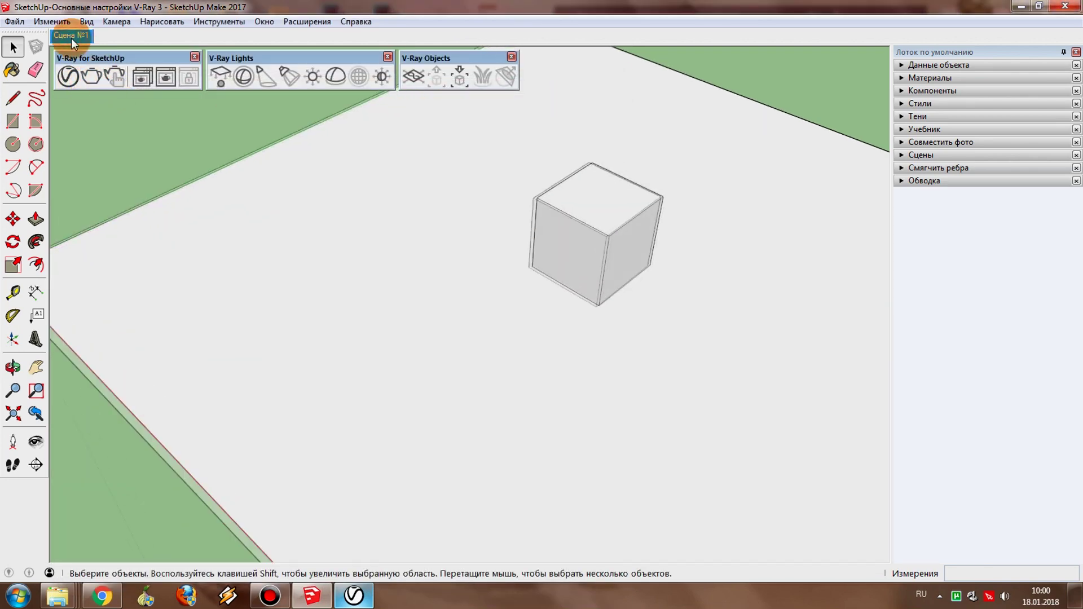
left_click(116, 77)
left_click_drag(351, 85, 337, 71)
mouse_move(737, 322)
middle_mouse_down()
mouse_move(648, 310)
mouse_move(768, 323)
mouse_move(716, 344)
mouse_move(871, 327)
mouse_move(705, 330)
mouse_move(877, 346)
middle_mouse_up()
Orbit around the cube from several angles to refresh the render, then stop it.
mouse_move(365, 73)
left_mouse_down()
mouse_move(845, 71)
mouse_move(901, 61)
left_mouse_up()
mouse_move(410, 331)
middle_mouse_down()
mouse_move(544, 340)
mouse_move(294, 306)
mouse_move(475, 287)
middle_mouse_up()
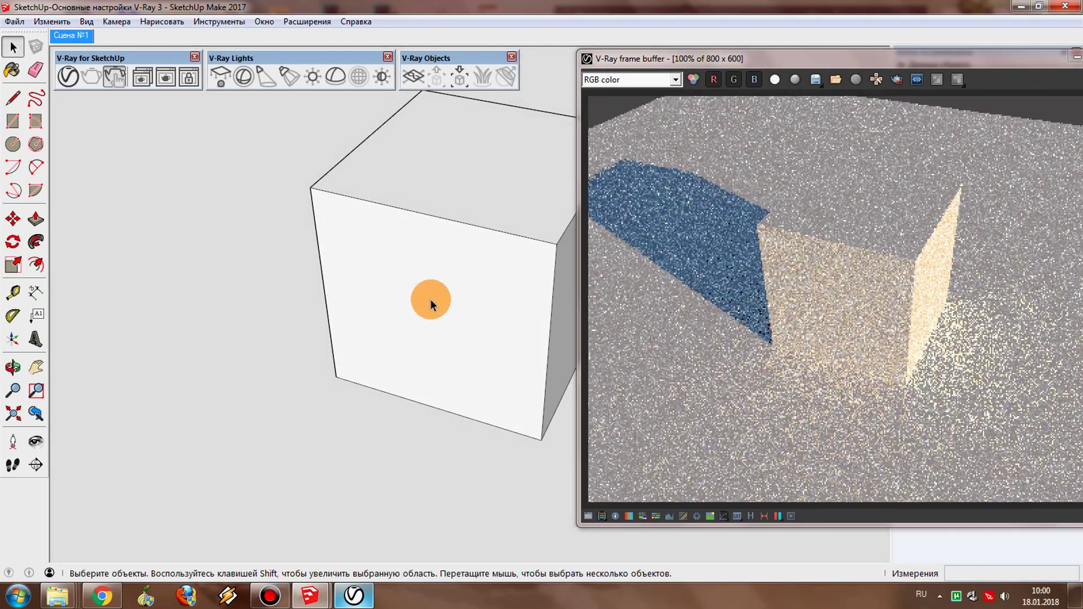
left_click_drag(784, 58, 645, 55)
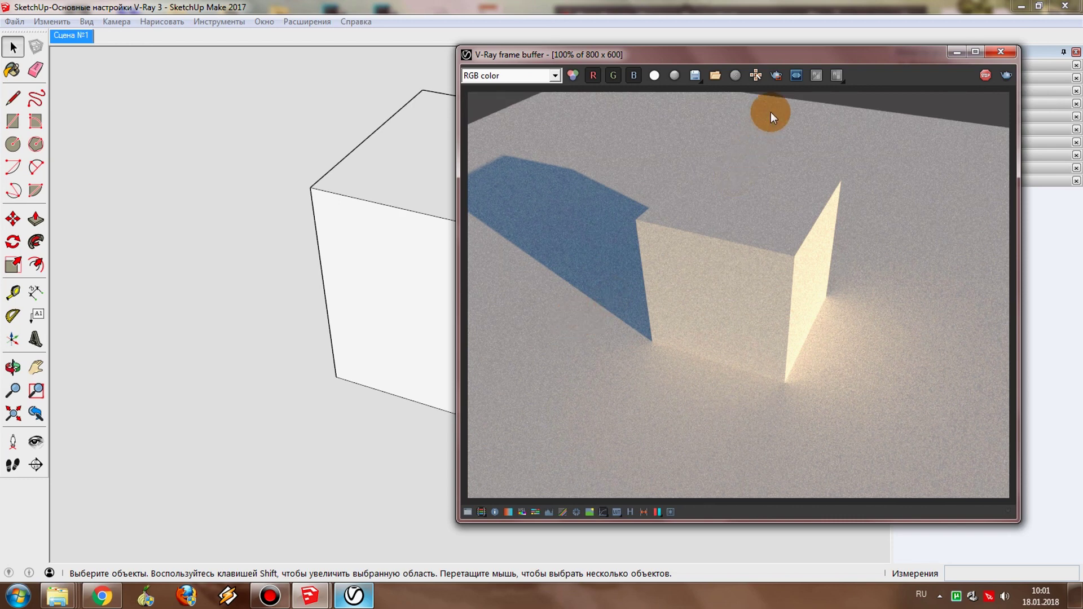
mouse_move(327, 307)
middle_mouse_down()
mouse_move(201, 316)
mouse_move(278, 322)
mouse_move(108, 324)
mouse_move(261, 323)
mouse_move(126, 325)
mouse_move(153, 324)
middle_mouse_up()
middle_click_drag(248, 319, 237, 335)
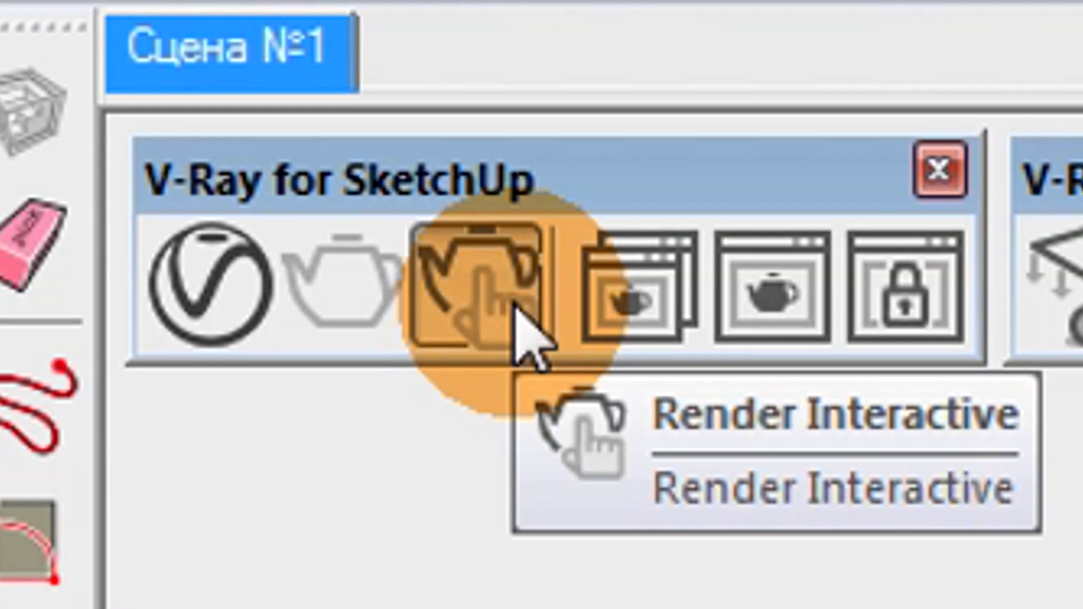
left_click(516, 327)
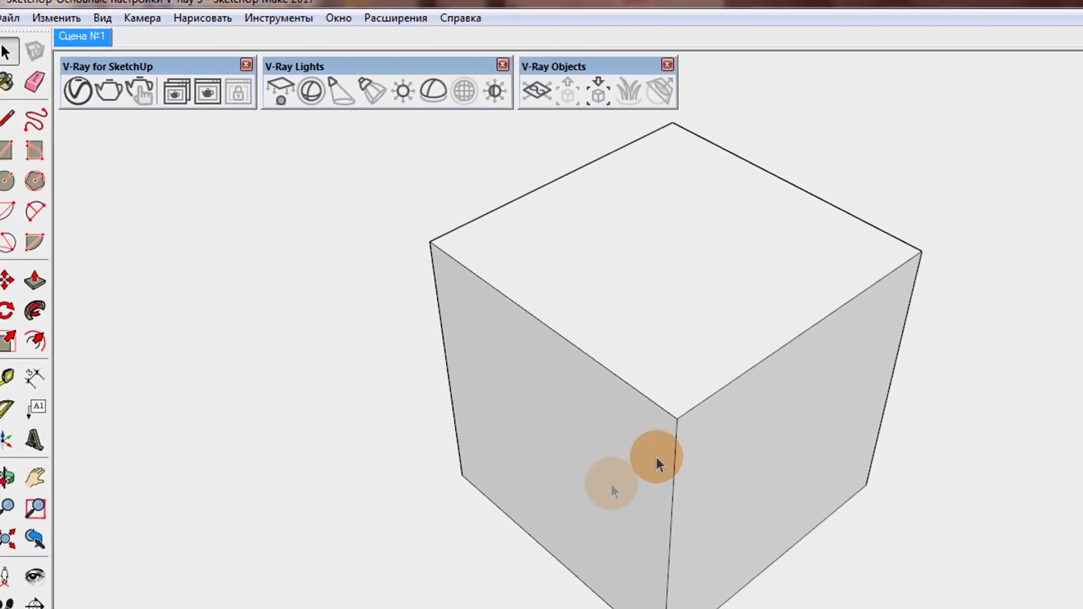
Orbit the viewport around the cube on its ground plane, with no render window open.
mouse_move(435, 455)
middle_mouse_down()
mouse_move(660, 330)
mouse_move(721, 259)
mouse_move(542, 258)
mouse_move(460, 245)
mouse_move(457, 256)
mouse_move(538, 274)
mouse_move(551, 315)
mouse_move(440, 326)
middle_mouse_up()
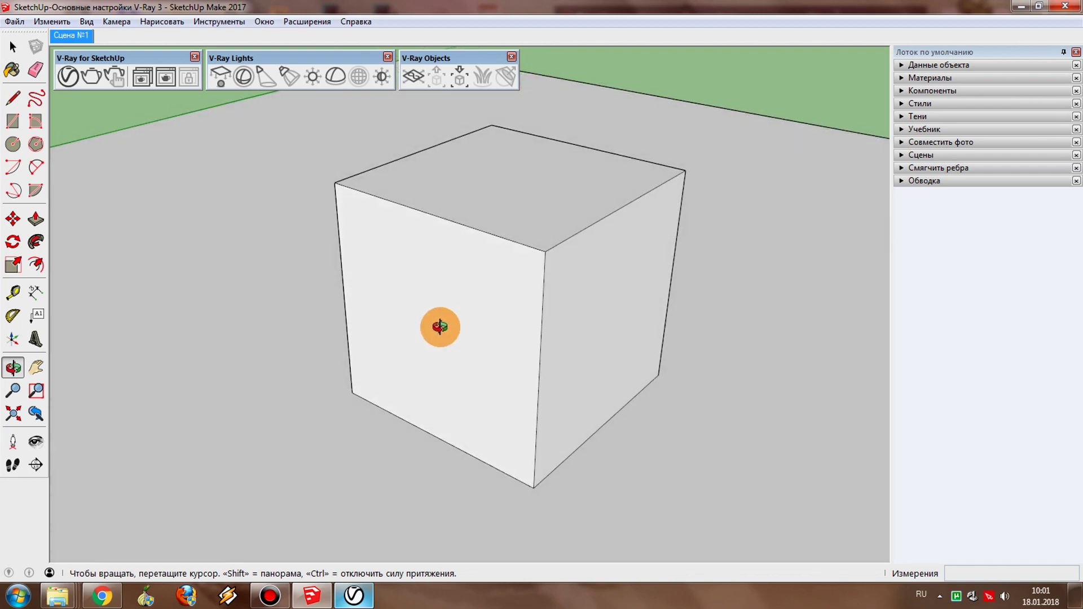